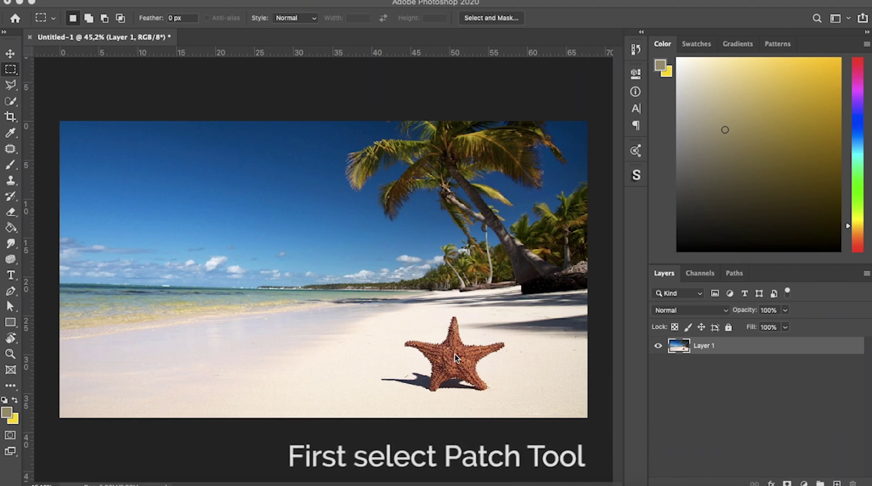
Step: With the Patch Tool, outline the starfish and drag it onto nearby plain sand
left_click(9, 149)
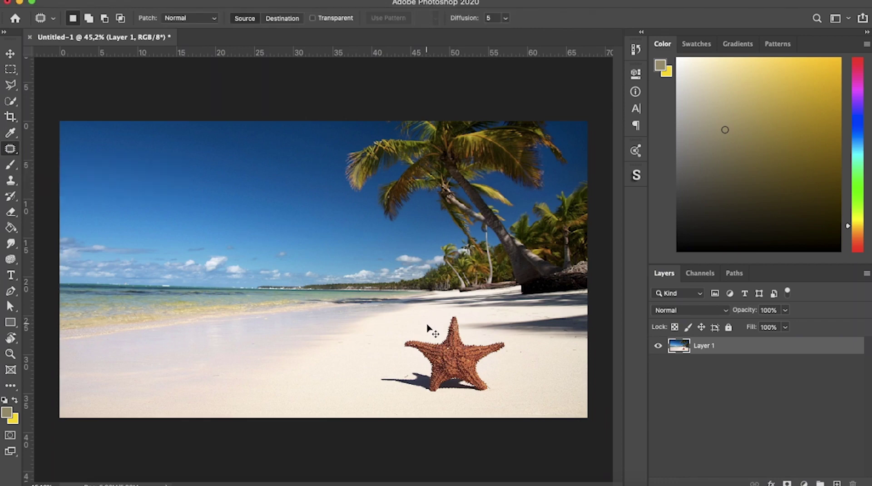
key("ctrl+j")
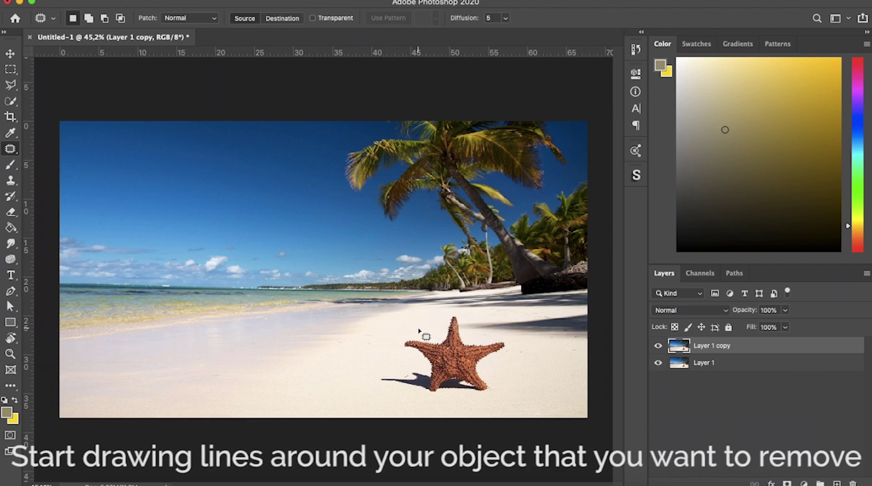
key("ctrl+z")
mouse_move(412, 333)
left_mouse_down()
mouse_move(407, 370)
mouse_move(375, 384)
mouse_move(386, 393)
mouse_move(491, 396)
mouse_move(494, 368)
mouse_move(511, 357)
mouse_move(513, 343)
mouse_move(466, 338)
mouse_move(464, 325)
mouse_move(448, 318)
mouse_move(430, 339)
mouse_move(410, 335)
left_mouse_up()
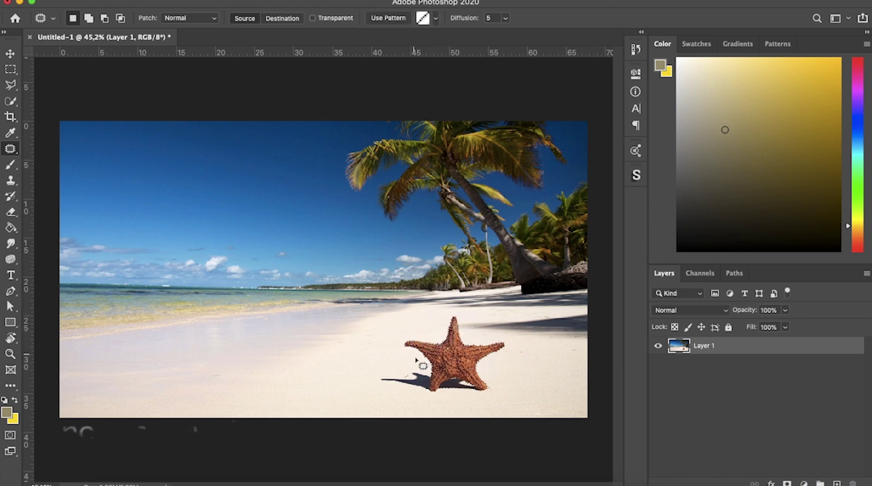
mouse_move(449, 373)
left_mouse_down()
mouse_move(336, 383)
mouse_move(345, 380)
mouse_move(345, 391)
mouse_move(361, 386)
left_mouse_up()
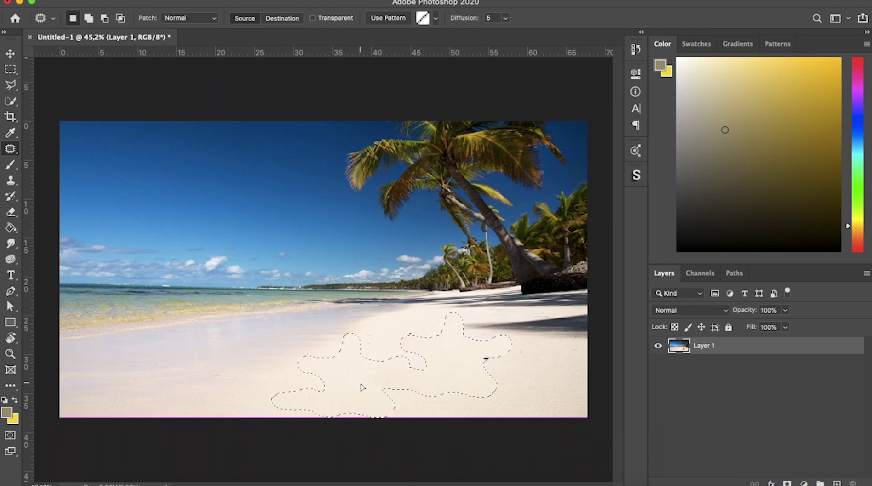
mouse_move(361, 386)
left_mouse_down()
mouse_move(508, 386)
mouse_move(469, 365)
mouse_move(343, 373)
left_mouse_up()
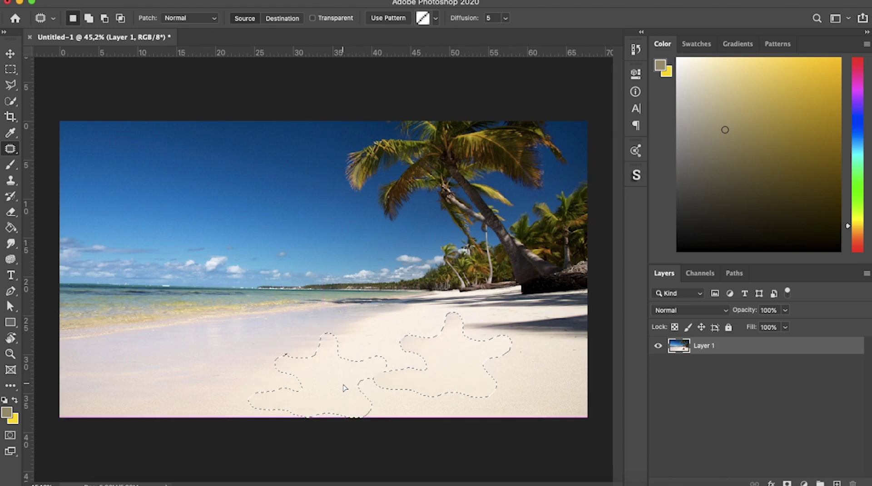
Step: Patch the first blotchy sand spot with clean sand from nearby and deselect
left_click(423, 406)
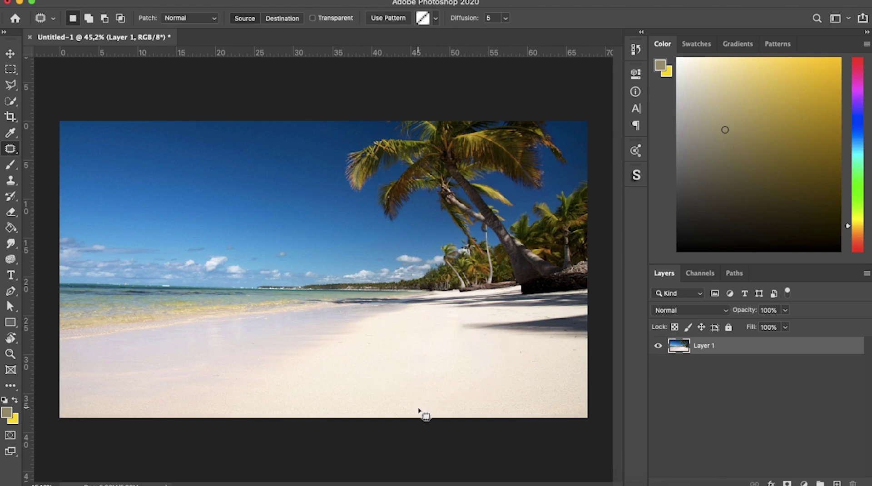
scroll(545, 385, "up", 5)
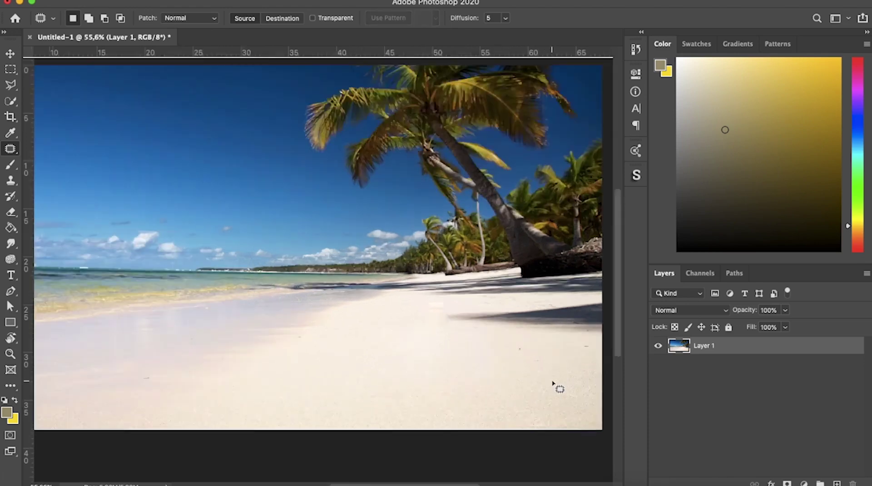
scroll(545, 386, "down", 1)
scroll(518, 357, "down", 2)
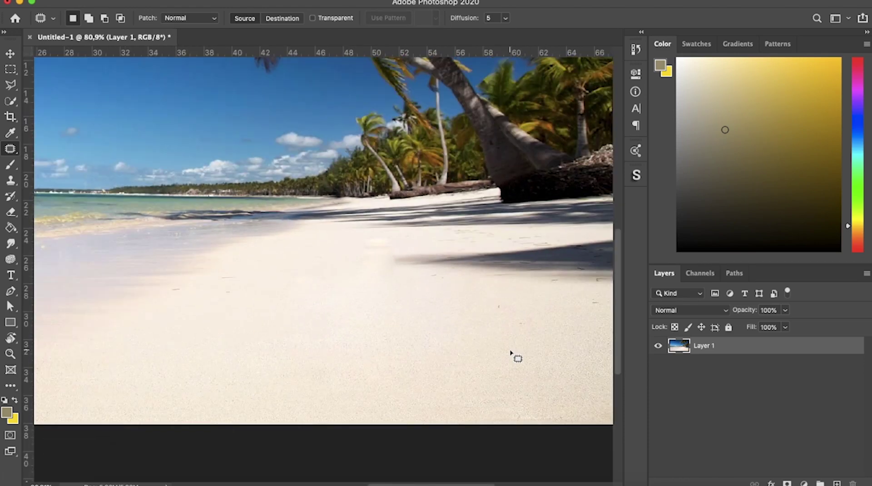
scroll(513, 356, "down", 1)
scroll(514, 350, "down", 1)
scroll(517, 349, "down", 1)
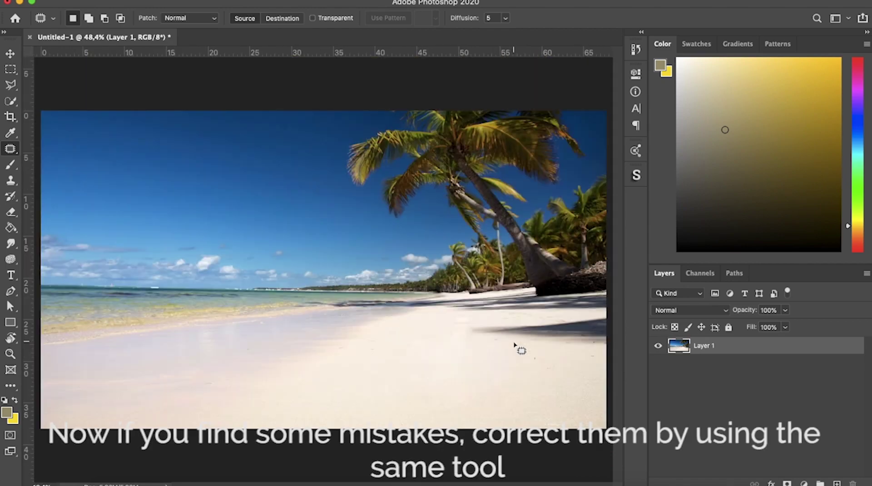
scroll(538, 347, "up", 4)
scroll(491, 329, "up", 2)
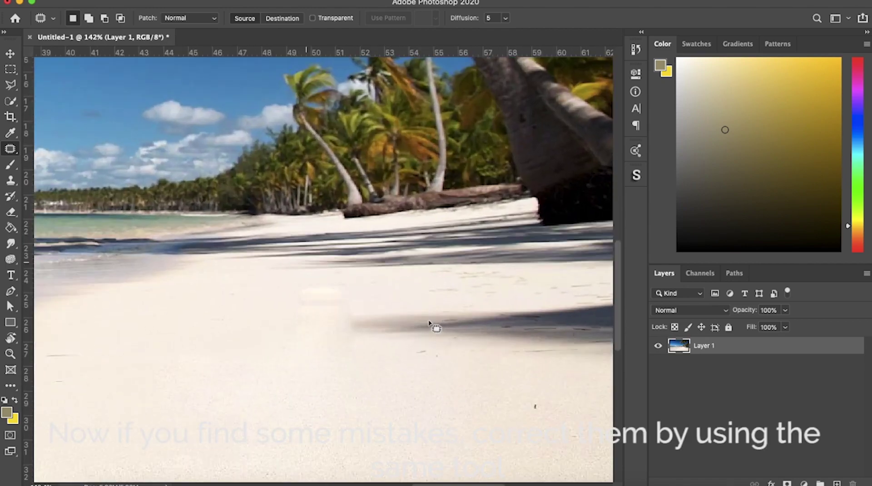
scroll(429, 327, "up", 3)
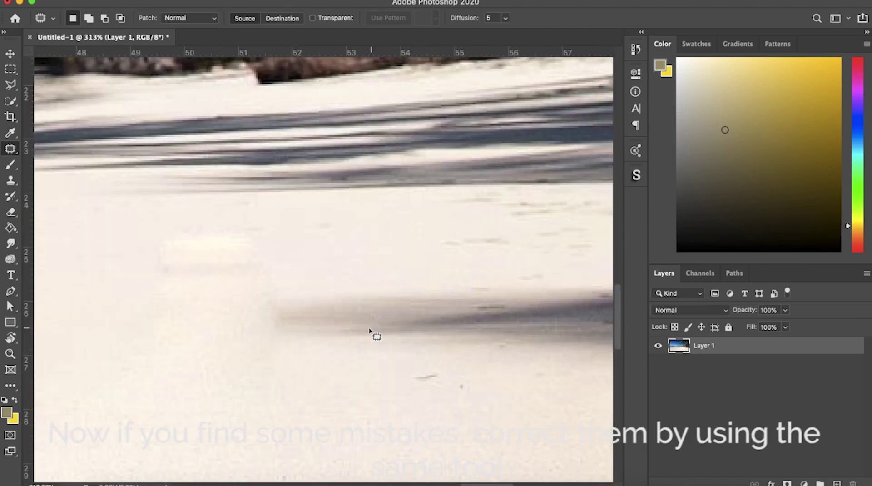
mouse_move(230, 296)
left_mouse_down()
mouse_move(193, 312)
mouse_move(236, 302)
left_mouse_up()
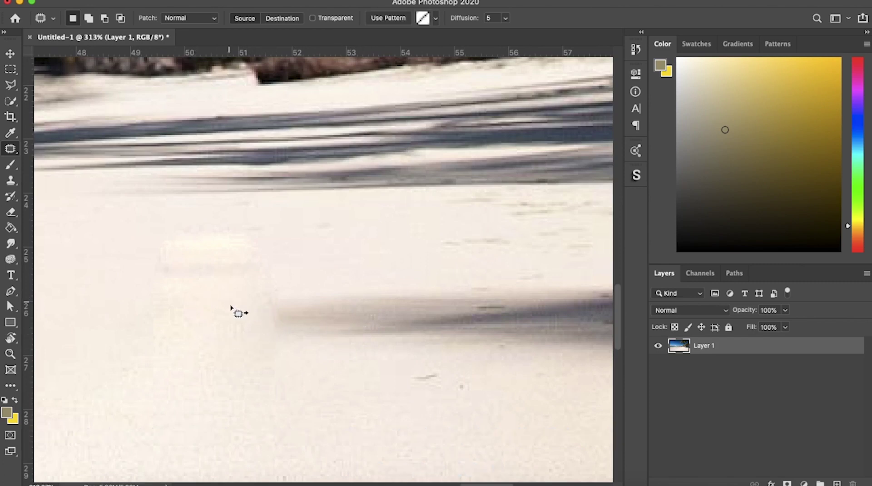
mouse_move(247, 333)
left_mouse_down()
mouse_move(351, 336)
mouse_move(341, 336)
left_mouse_up()
key("ctrl+d")
Step: Patch the uneven shadow edge where the starfish sat, then deselect
scroll(302, 362, "down", 1)
scroll(303, 363, "down", 3)
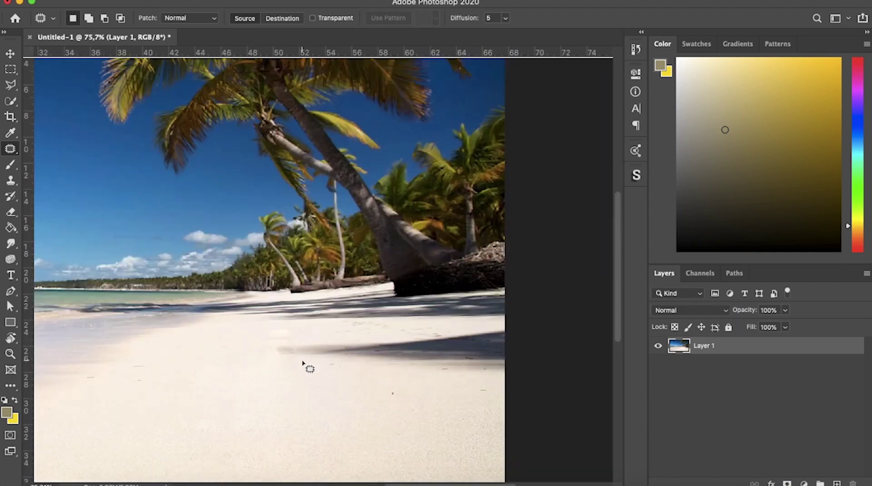
scroll(309, 367, "down", 2)
scroll(477, 328, "up", 3)
scroll(486, 325, "up", 3)
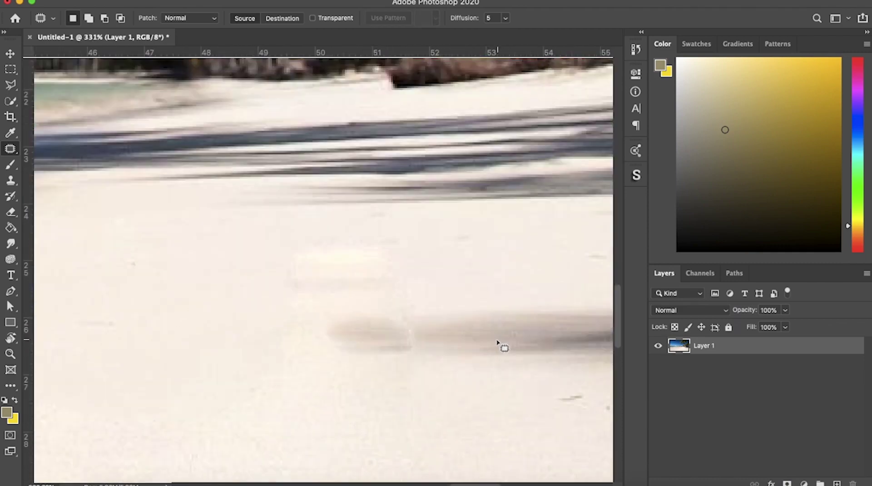
scroll(500, 346, "up", 2)
mouse_move(404, 329)
left_mouse_down()
mouse_move(382, 341)
mouse_move(408, 340)
mouse_move(367, 343)
left_mouse_up()
key("ctrl+d")
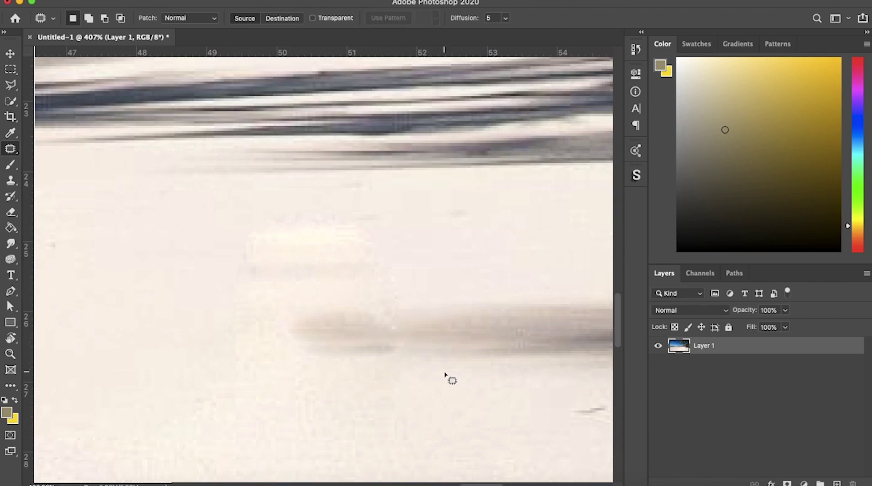
Step: Patch one more blotch in the sand and deselect it
scroll(448, 376, "down", 3)
scroll(447, 375, "up", 1)
scroll(439, 362, "up", 2)
scroll(439, 362, "up", 1)
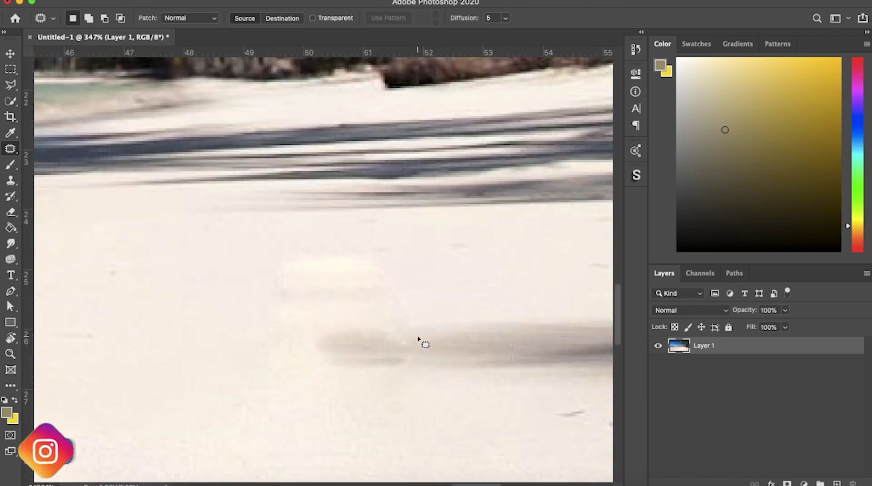
mouse_move(415, 334)
left_mouse_down()
mouse_move(394, 366)
mouse_move(414, 343)
mouse_move(469, 356)
left_mouse_up()
key("ctrl+d")
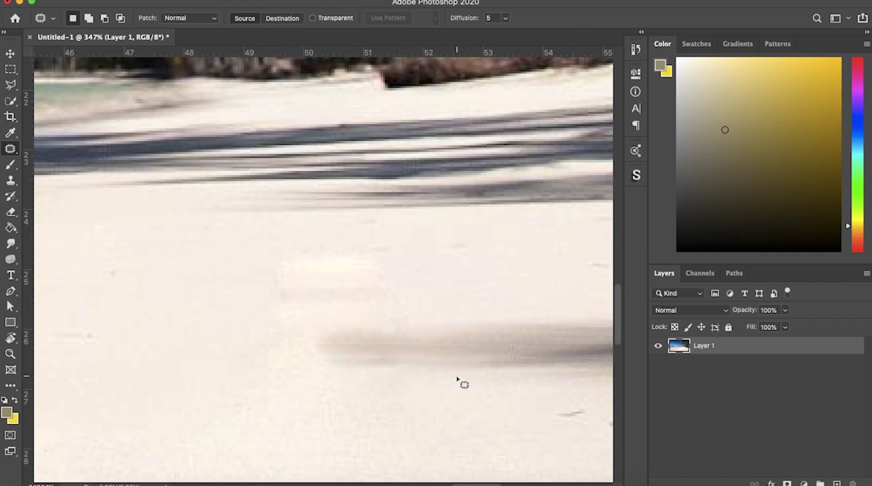
scroll(454, 386, "down", 2)
scroll(449, 388, "down", 2)
scroll(450, 393, "down", 2)
Step: Paste the original starfish photo as a new Layer 2 above the retouch
scroll(427, 365, "up", 1)
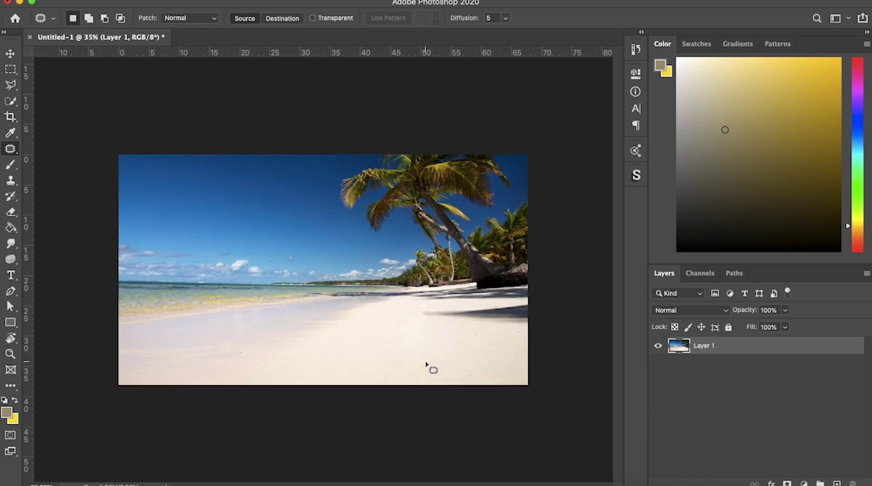
scroll(431, 366, "up", 1)
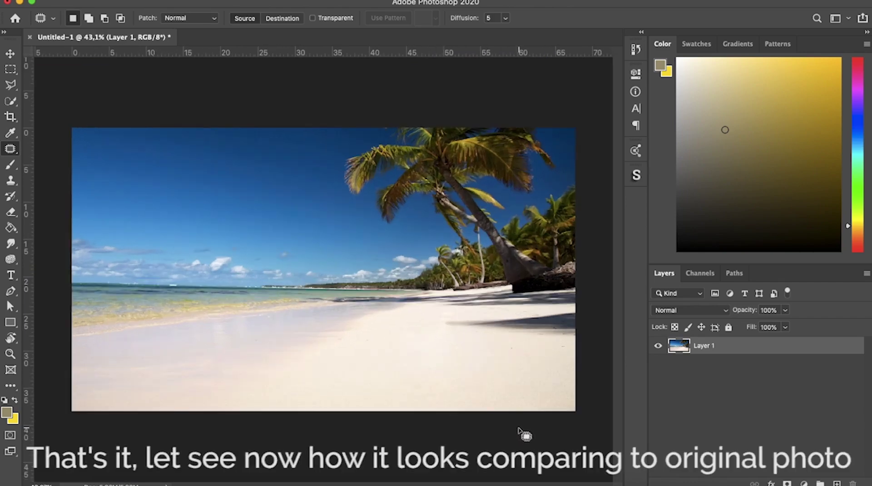
scroll(517, 429, "up", 1)
scroll(537, 409, "up", 1)
scroll(539, 410, "up", 1)
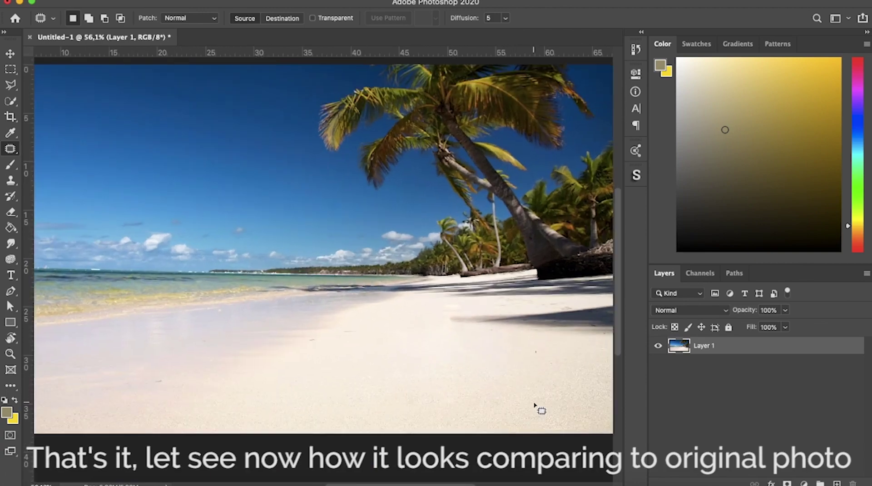
scroll(536, 407, "up", 1)
scroll(534, 407, "down", 8)
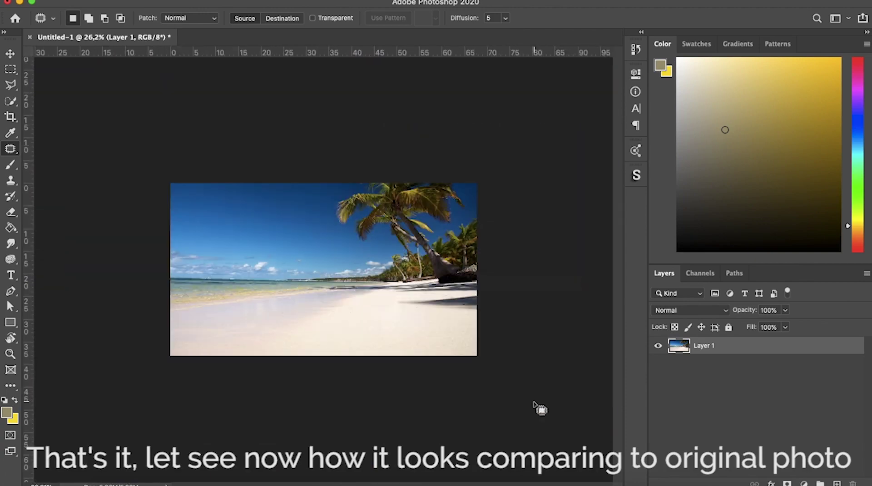
key("ctrl+v")
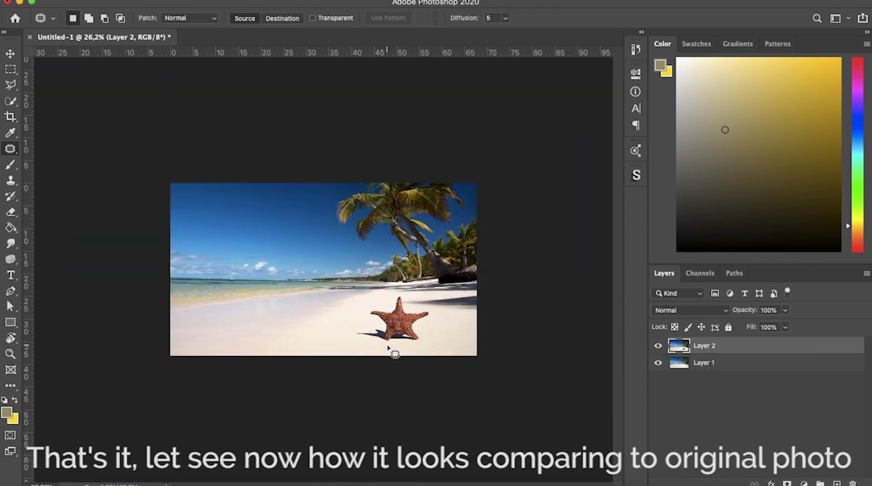
scroll(393, 350, "up", 1)
scroll(389, 348, "up", 1)
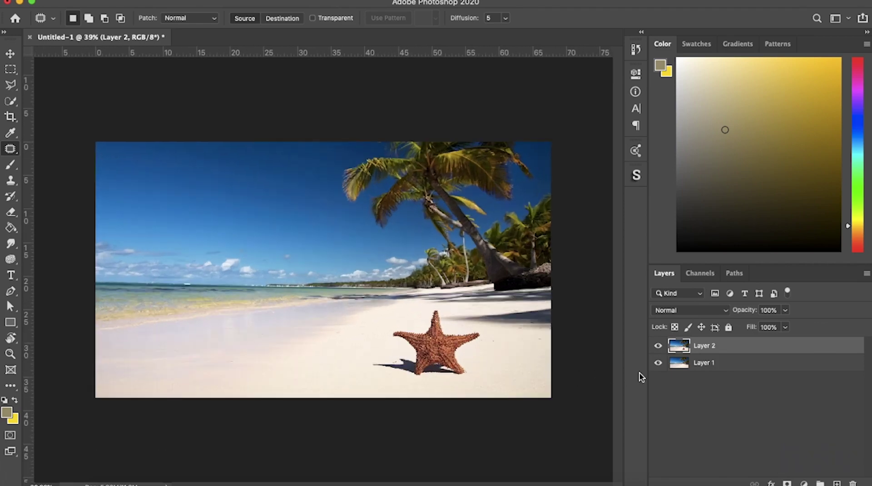
key("ctrl+z")
key("ctrl+shift+z")
Step: Toggle Layer 2 to compare before and after, leave it hidden, and select Layer 1
left_click(658, 345)
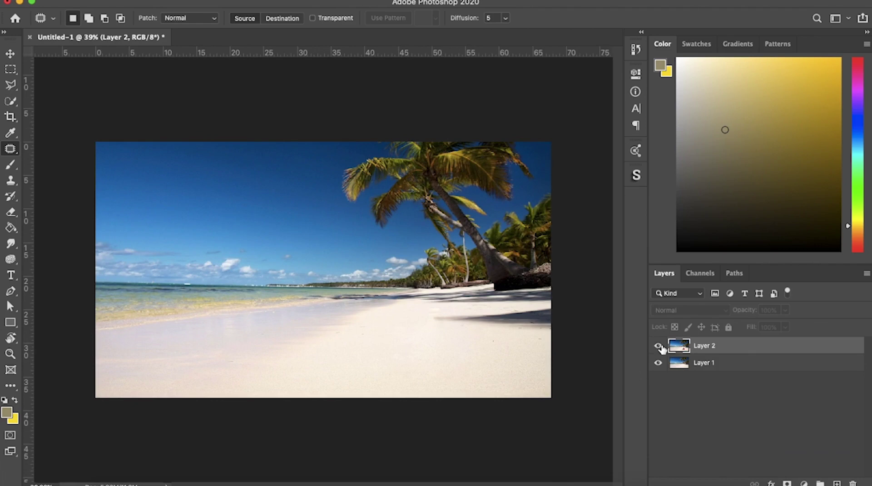
left_click(658, 345)
left_click(658, 346)
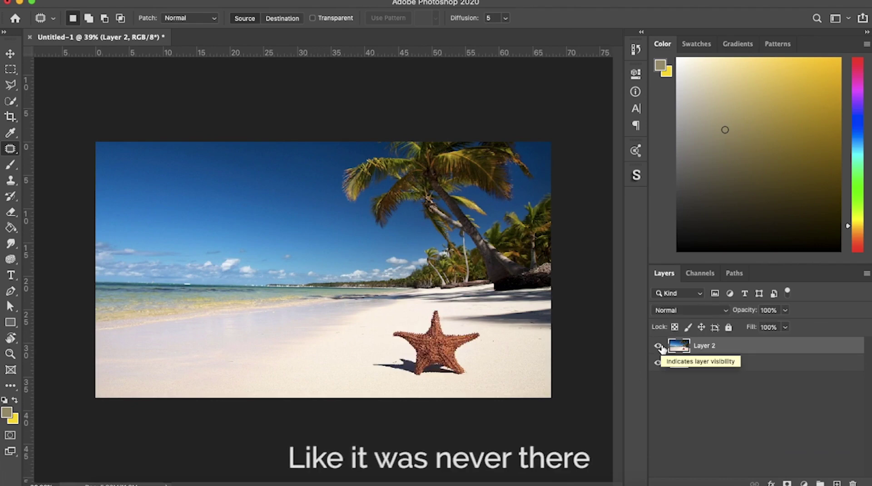
left_click(658, 345)
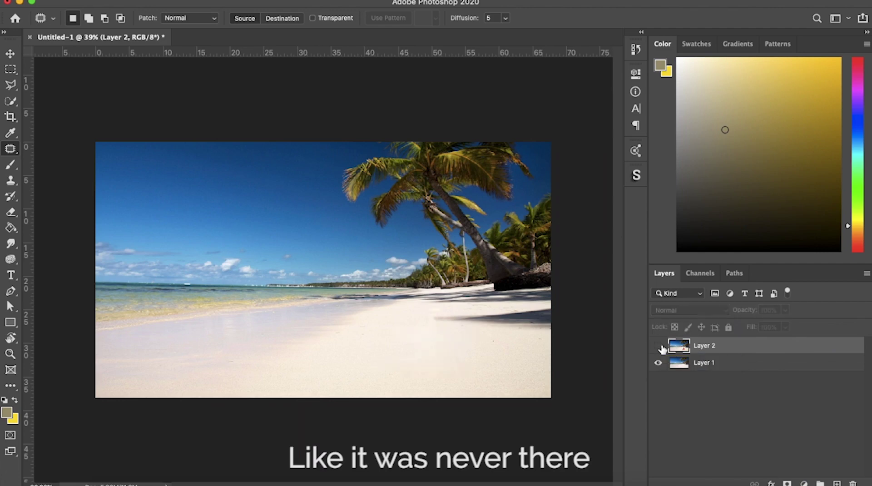
left_click(658, 345)
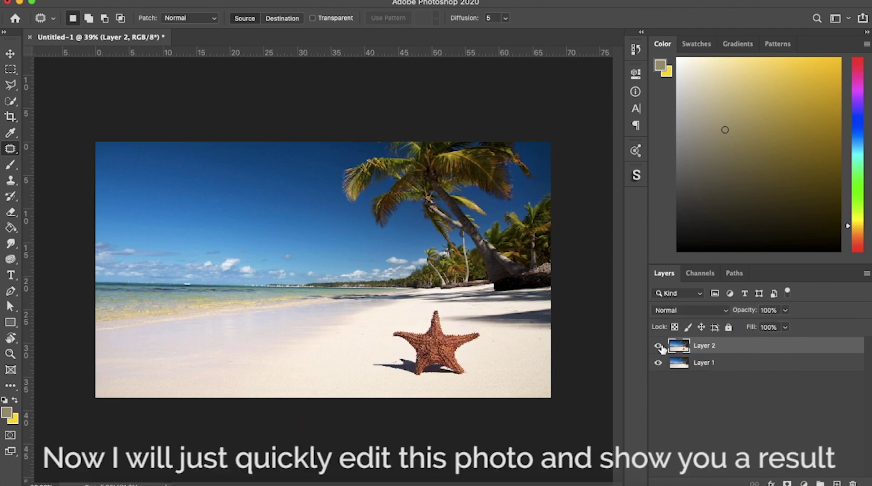
left_click(658, 345)
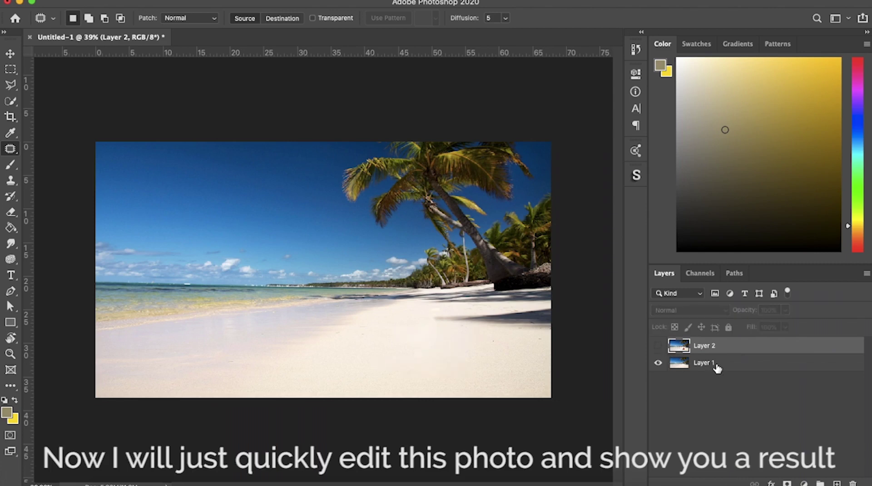
left_click(716, 363)
Step: Open the Layers panel's new fill or adjustment layer menu
left_click(804, 483)
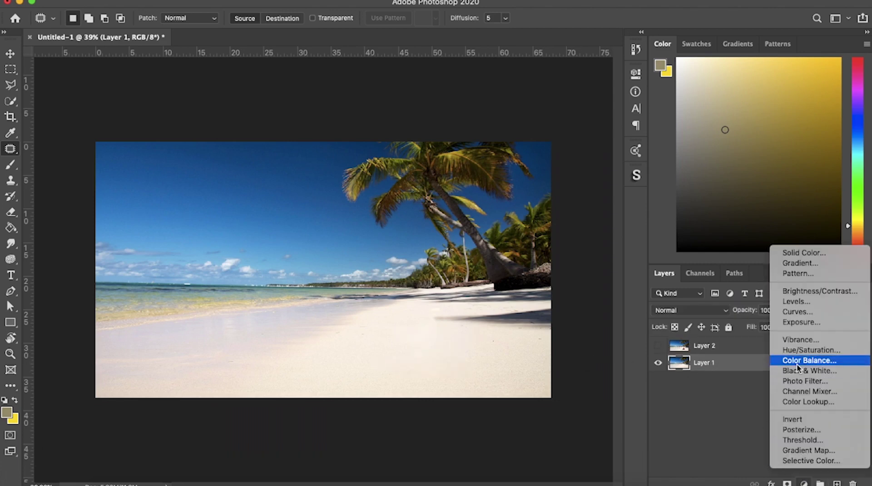